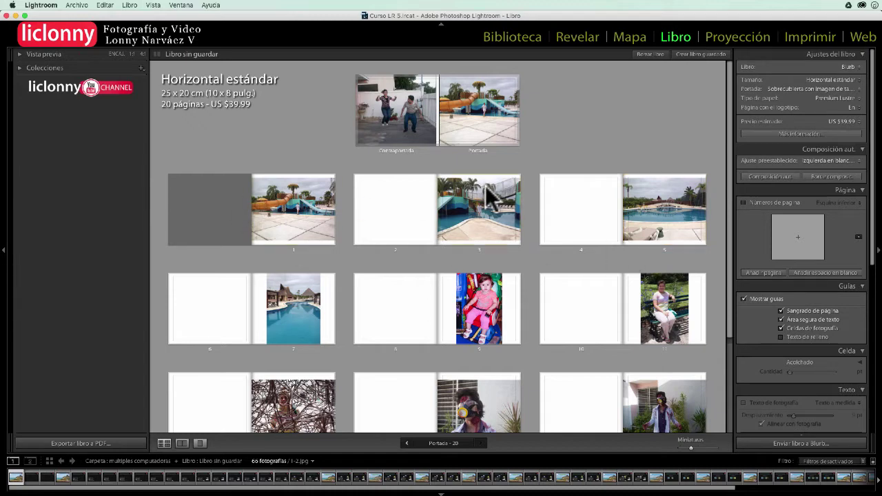
Step: Expand Collections and open 2013 Hacienda - WEB as a web gallery in the Web module
click(21, 68)
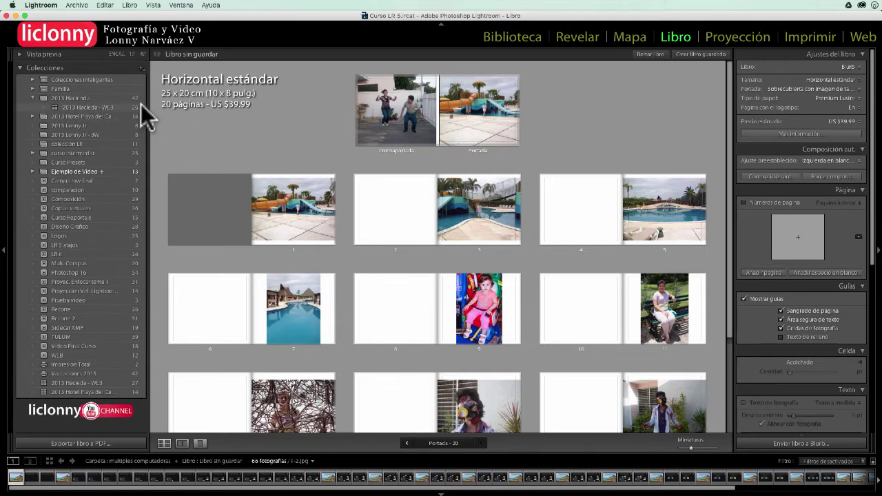
double_click(140, 104)
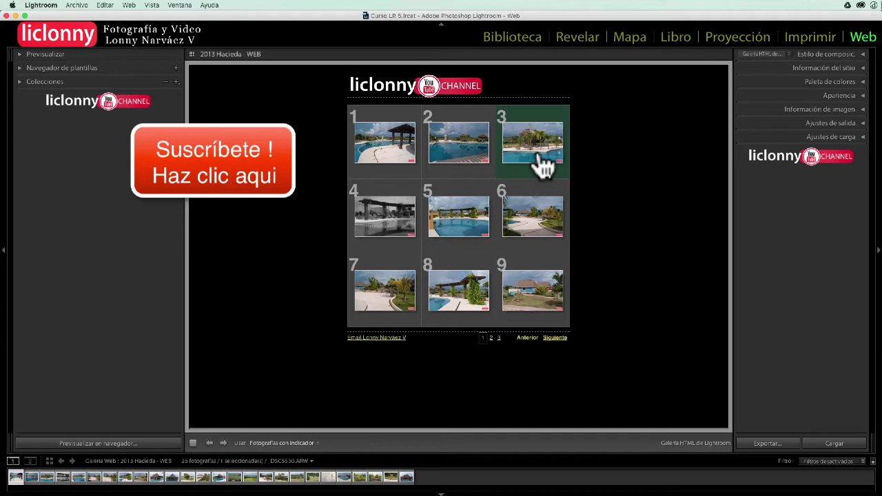
Step: Expand the Ajustes de carga panel to show the Galería FTP server and galeria subfolder
click(830, 136)
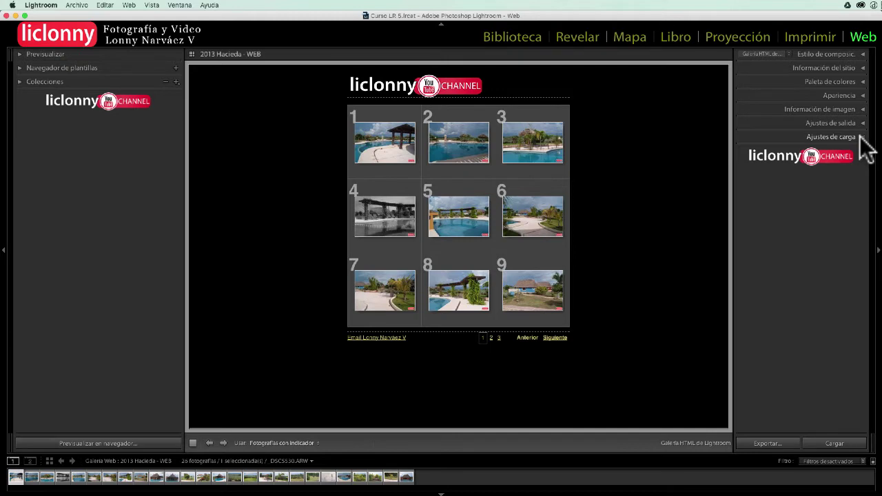
click(860, 137)
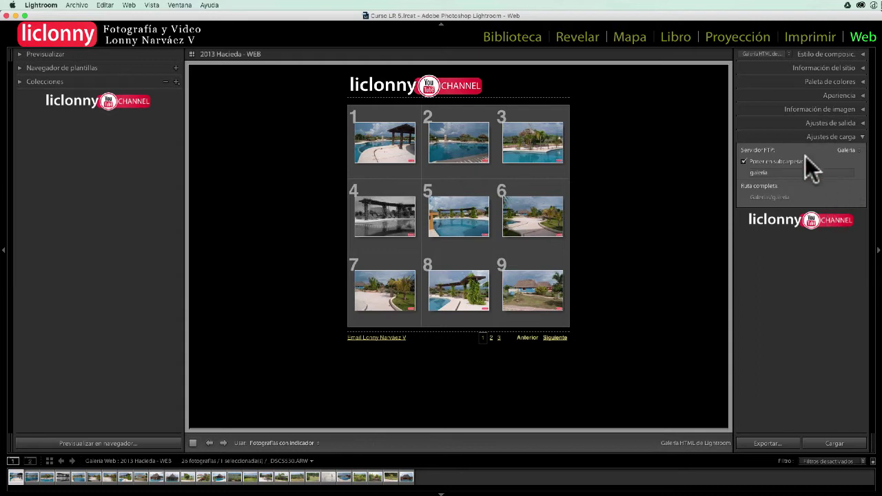
click(855, 151)
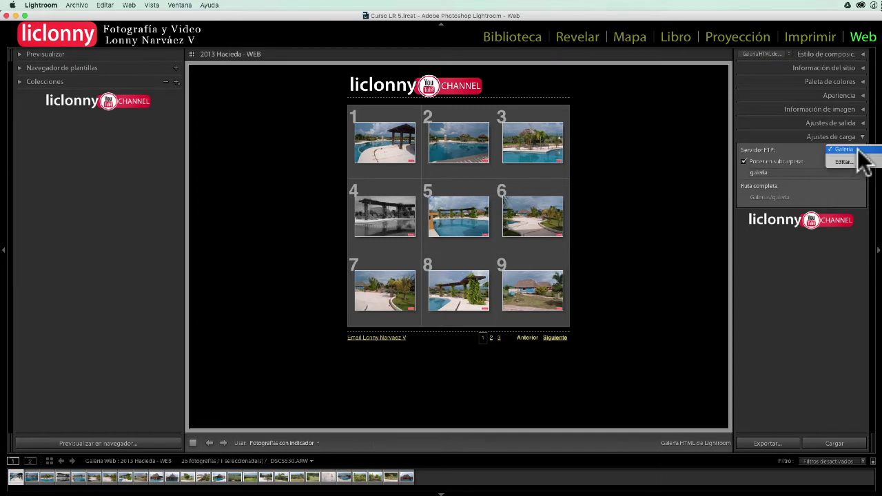
click(856, 162)
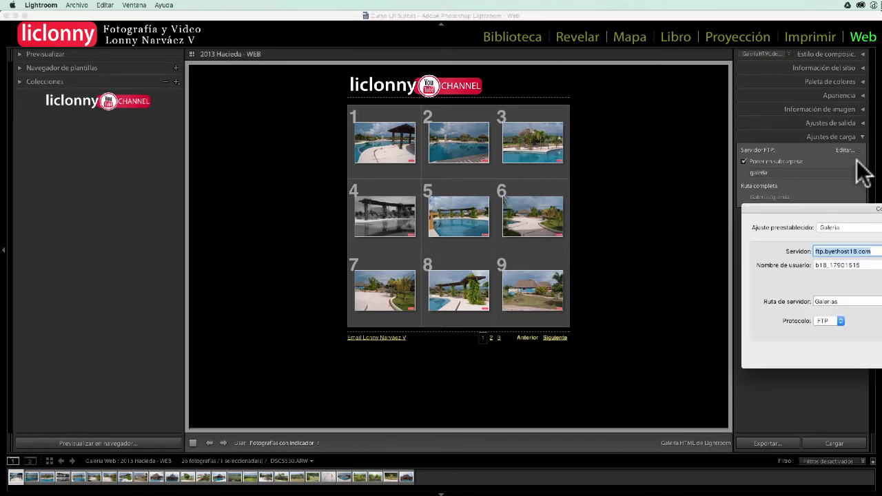
drag(849, 204, 301, 103)
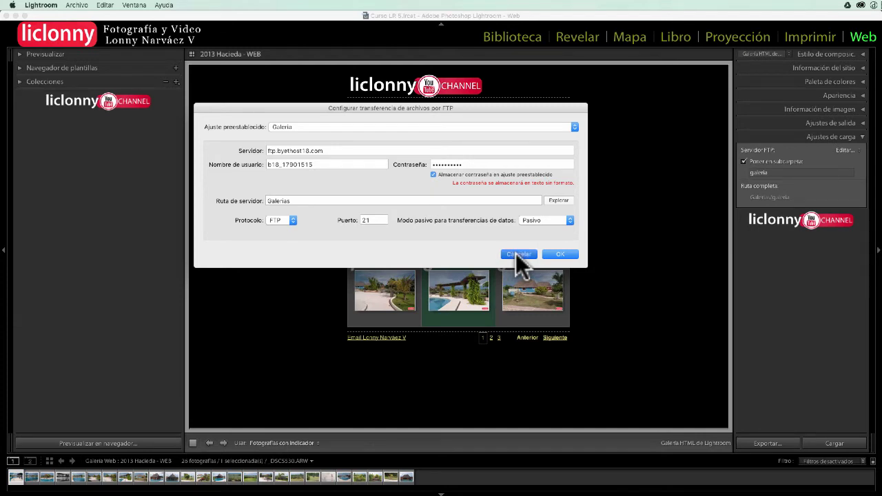
click(515, 253)
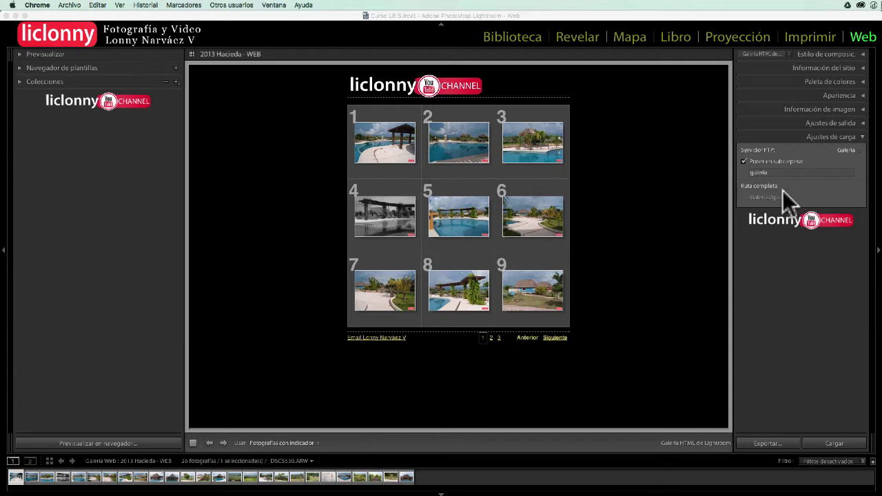
Step: Bring the Chrome window showing the online gallery forward and position it beside Lightroom
click(744, 161)
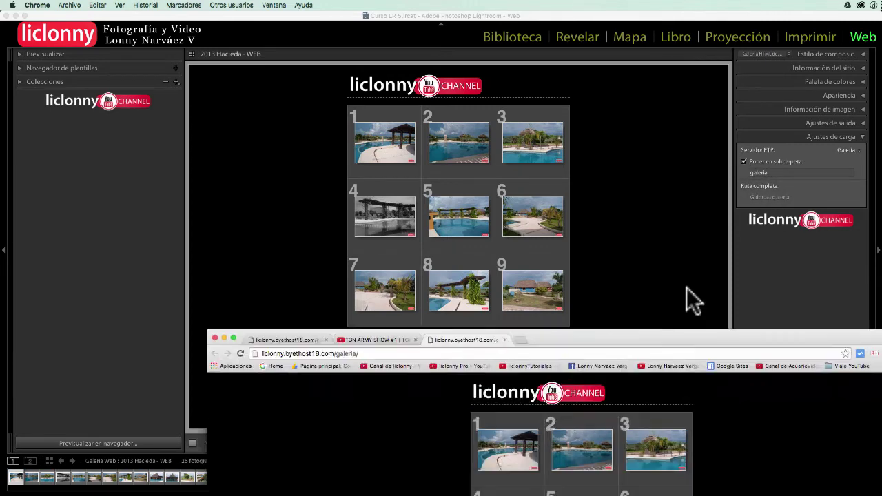
mouse_move(701, 336)
mouse_down()
mouse_move(627, 134)
mouse_move(566, 98)
mouse_move(574, 24)
mouse_up()
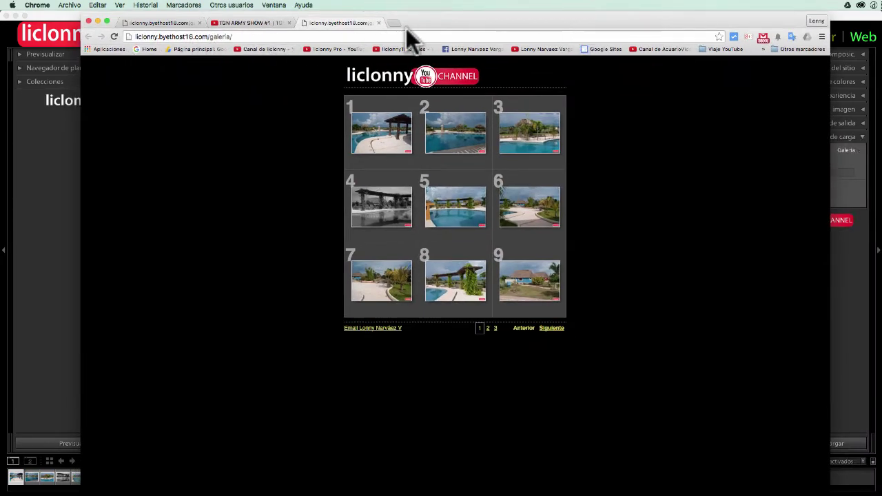
mouse_move(439, 30)
mouse_down()
mouse_move(834, 157)
mouse_move(350, 180)
mouse_move(498, 267)
mouse_up()
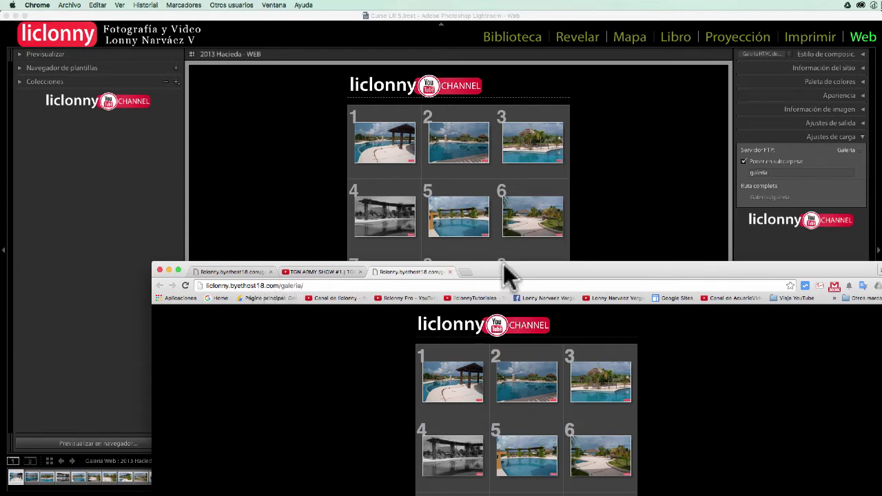
mouse_move(511, 269)
mouse_down()
mouse_move(514, 281)
mouse_move(625, 234)
mouse_up()
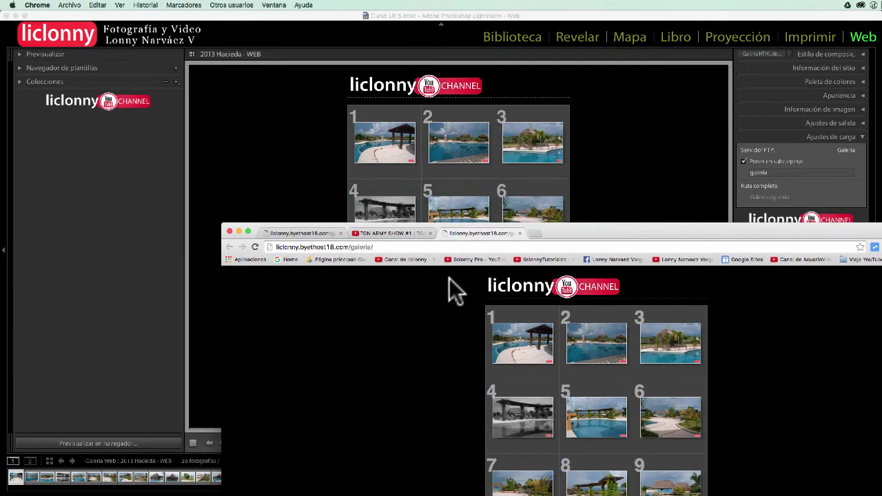
Step: Copy the gallery address liclonny.byethost18.com/galeria/ from Chrome's address bar
click(332, 247)
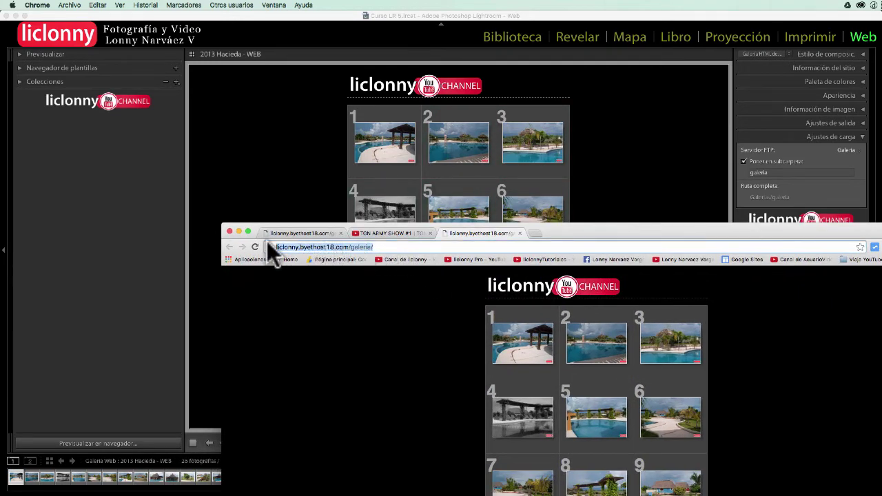
right_click(315, 245)
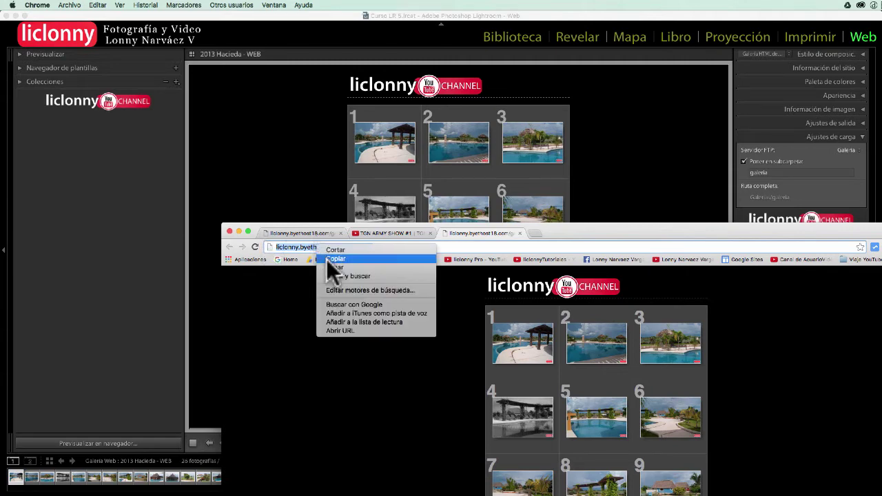
click(327, 259)
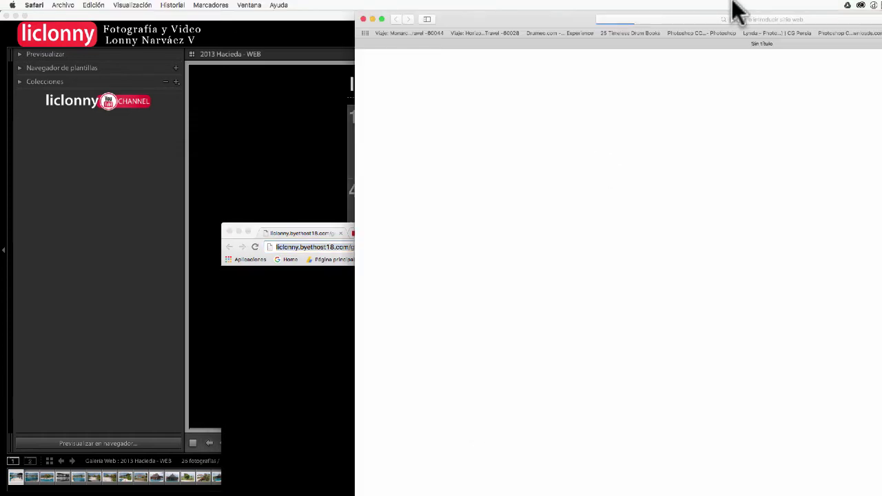
Step: Paste the gallery address into Safari and load liclonny.byethost18.com/galeria/index.html
drag(875, 22, 649, 26)
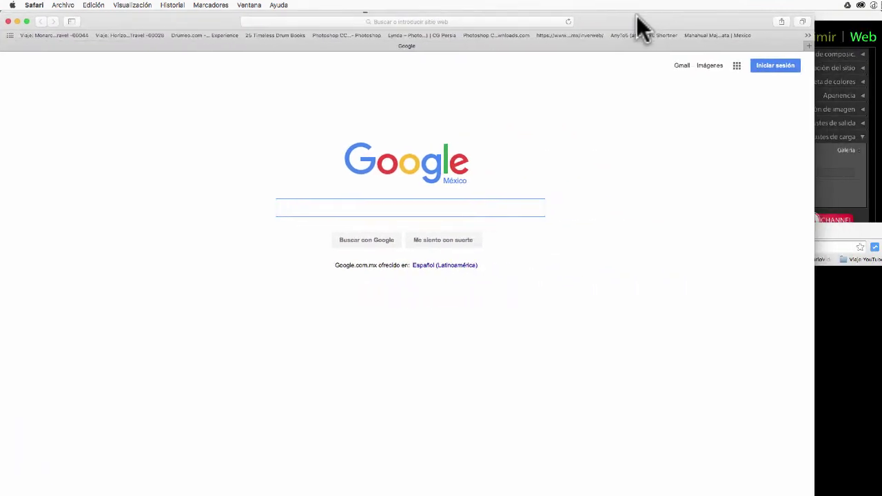
click(324, 21)
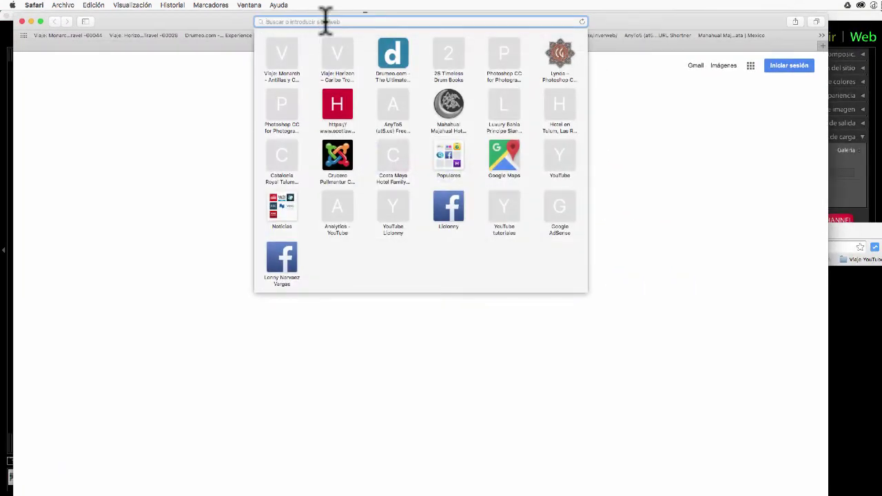
text(http://liclonny.byethost18.com/galeria/)
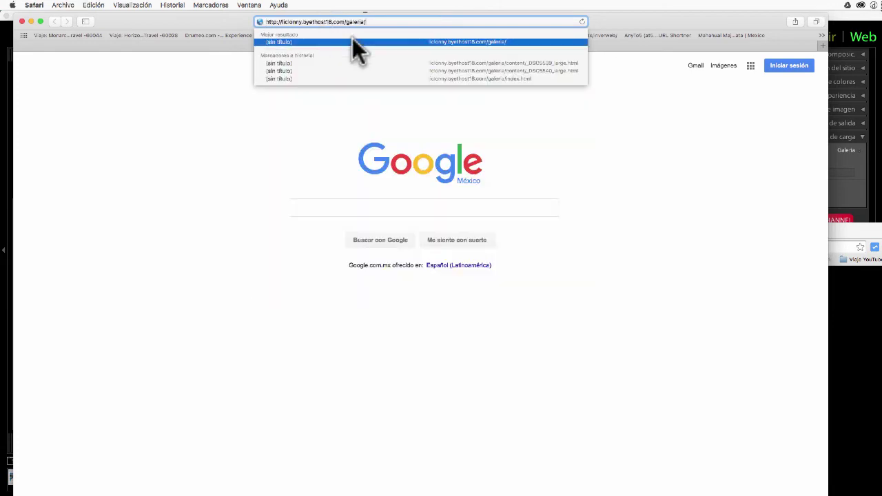
key(Down)
key(Down)
key(Return)
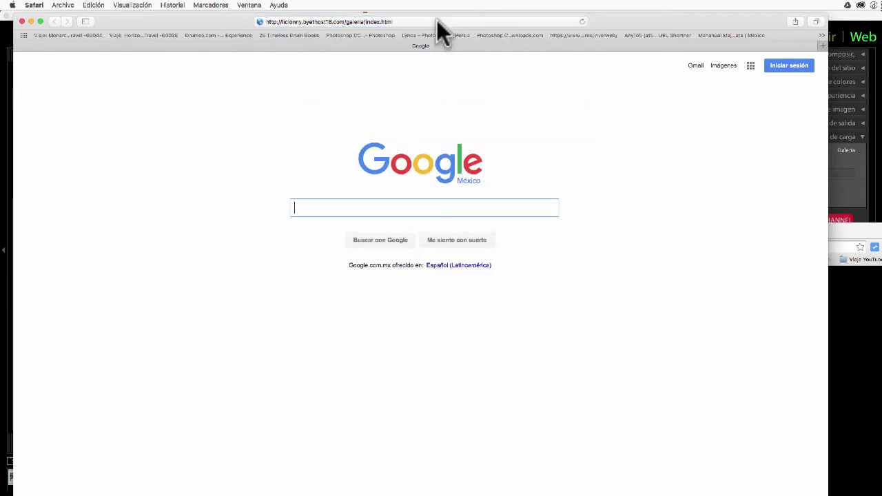
click(438, 22)
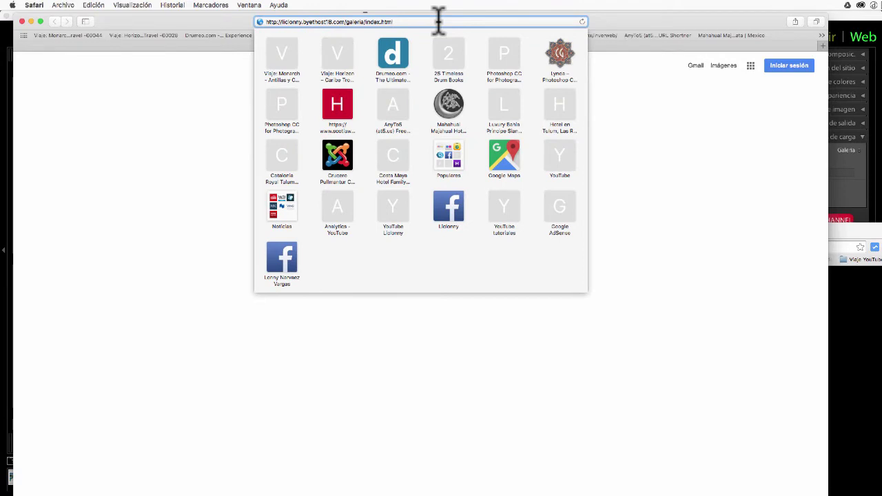
key(Return)
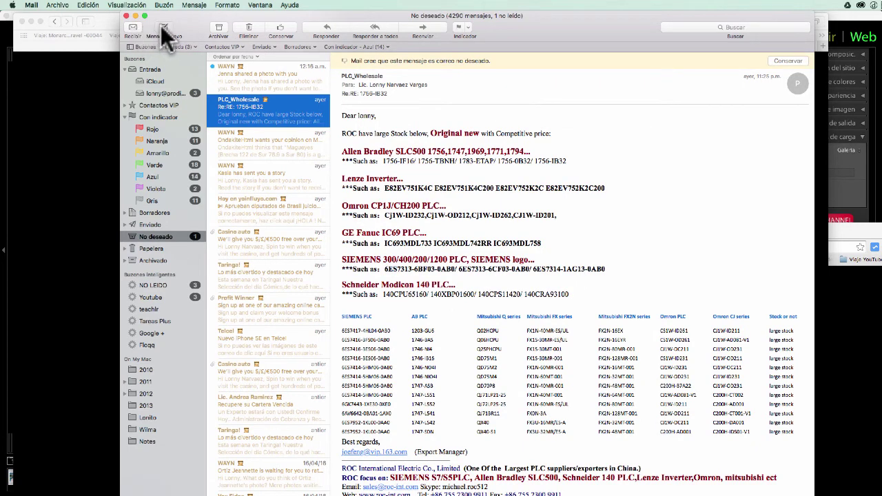
Step: Send a contact an e-mail with subject 'prueba' and the gallery URL pasted in the body
click(165, 29)
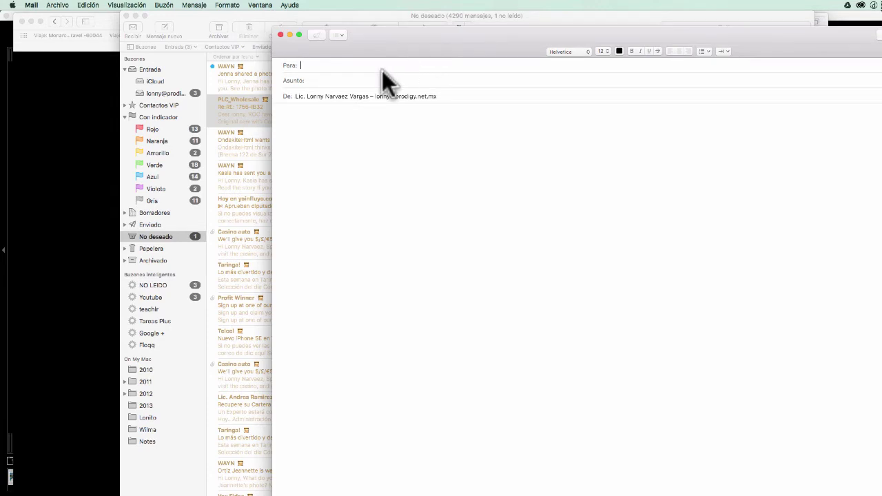
text(l)
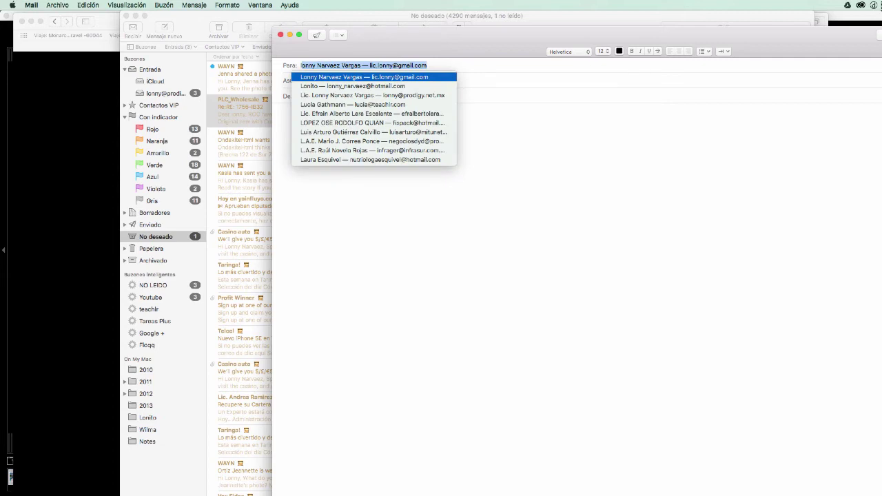
click(399, 76)
click(314, 80)
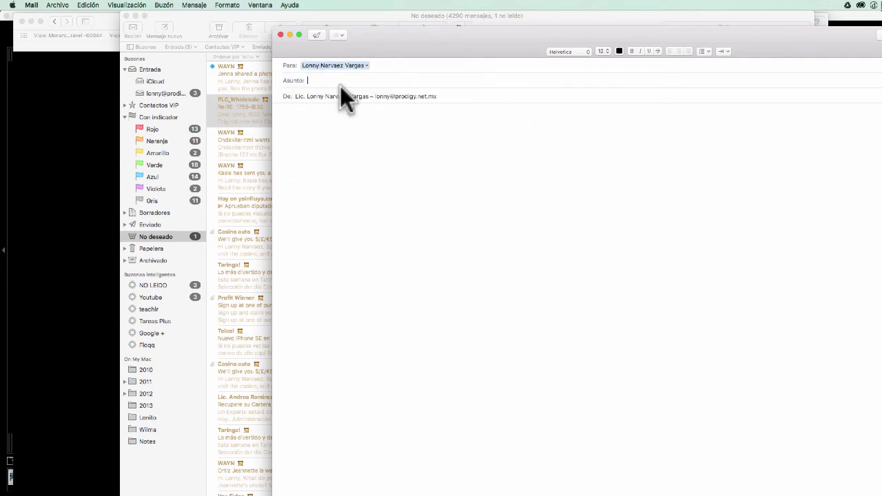
text(prueb)
text(a)
click(328, 122)
key(super+v)
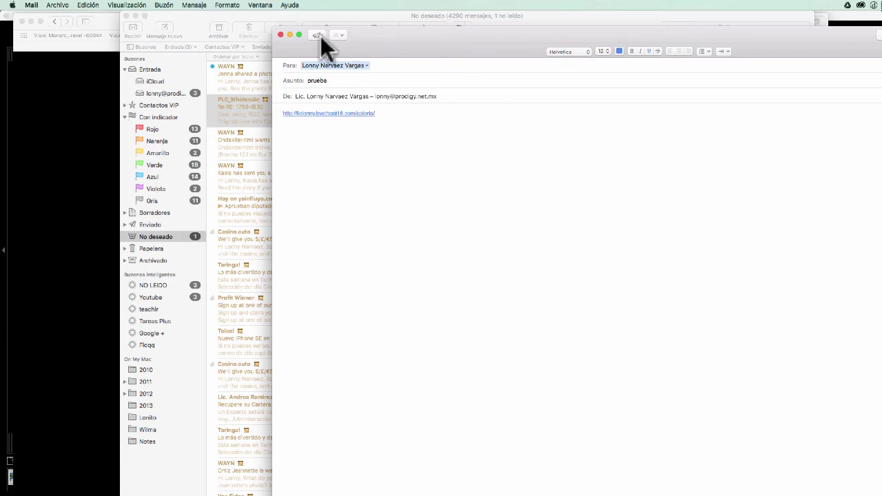
click(315, 34)
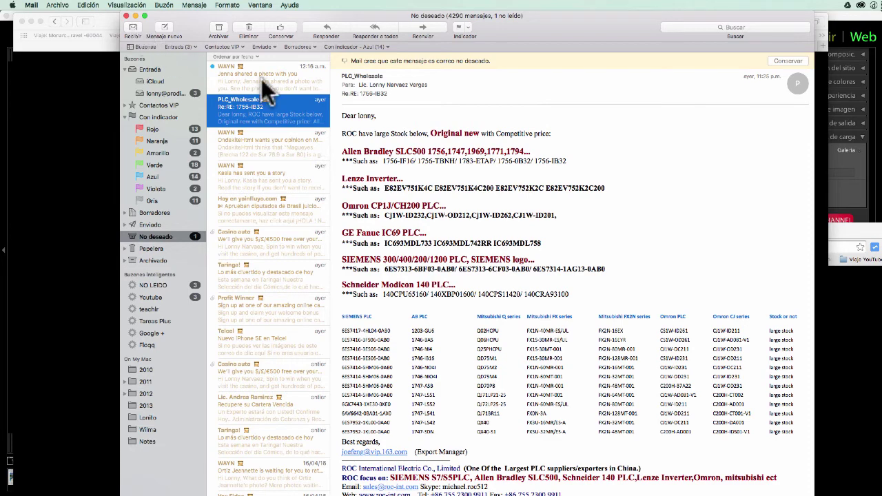
Step: Fetch new mail and open the 'prueba' message in the Inbox
click(133, 28)
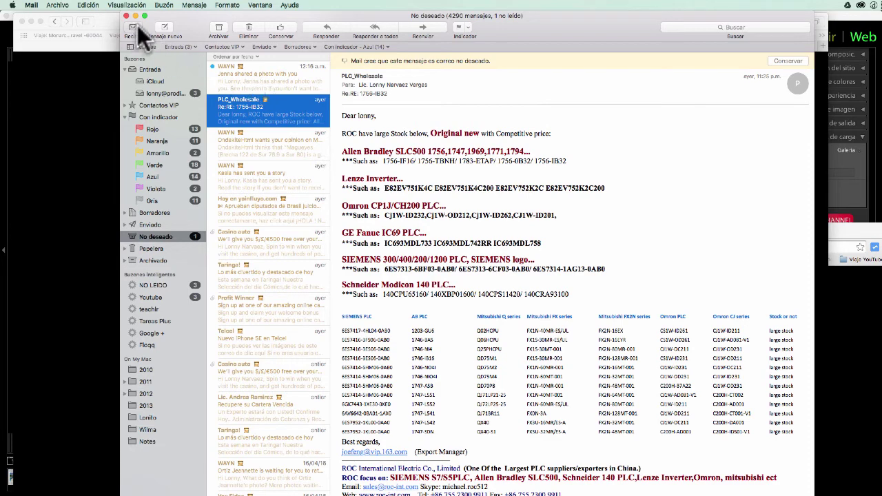
click(151, 72)
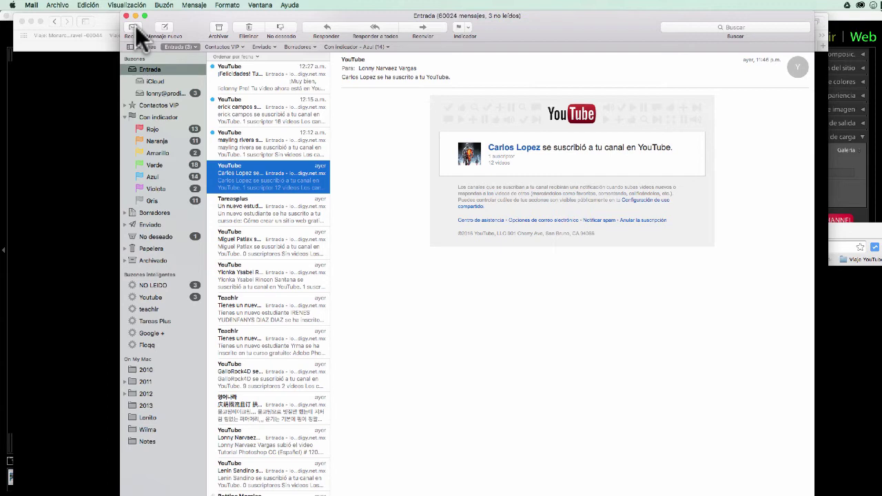
click(135, 25)
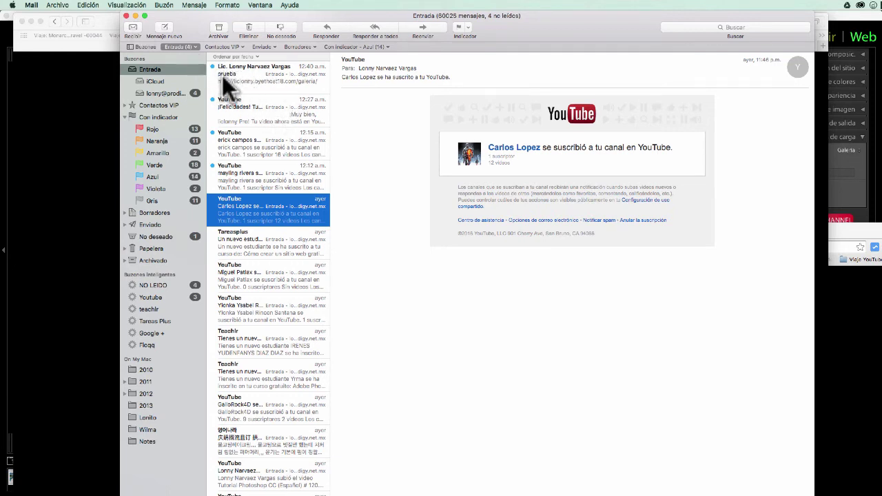
click(262, 75)
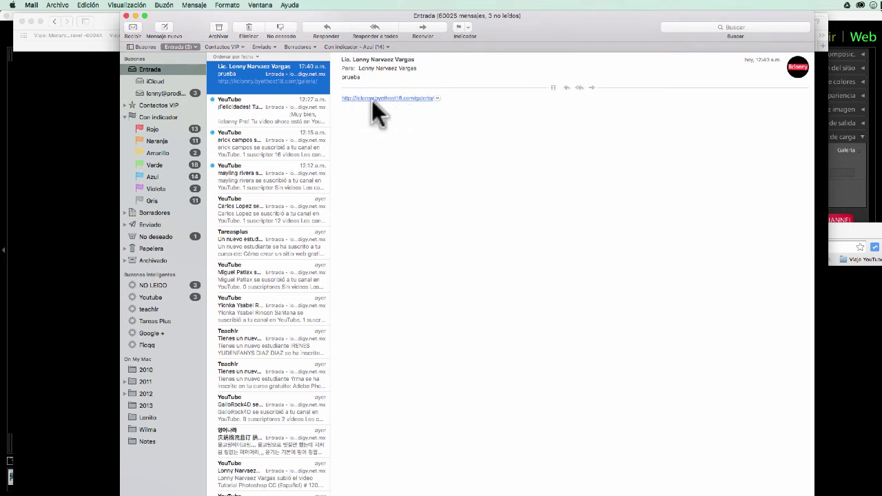
Step: Follow the message's gallery link into Chrome, then minimize the Chrome window
mouse_move(387, 98)
click(381, 98)
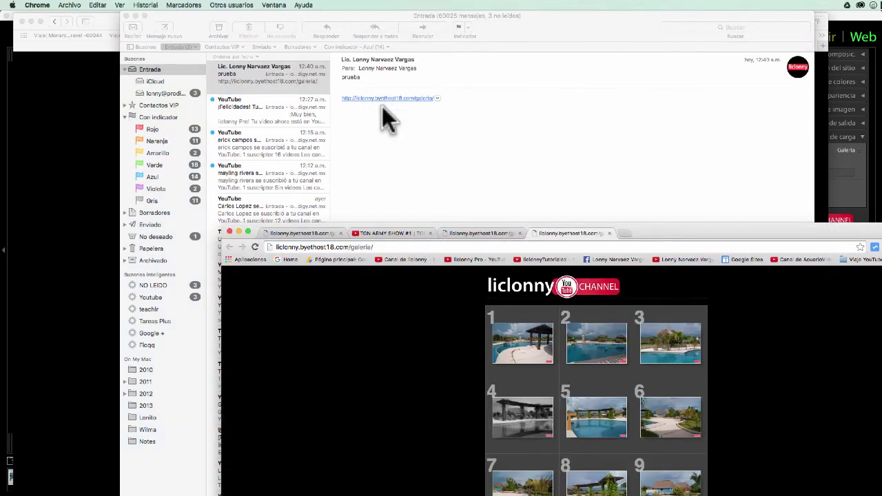
drag(720, 234, 571, 9)
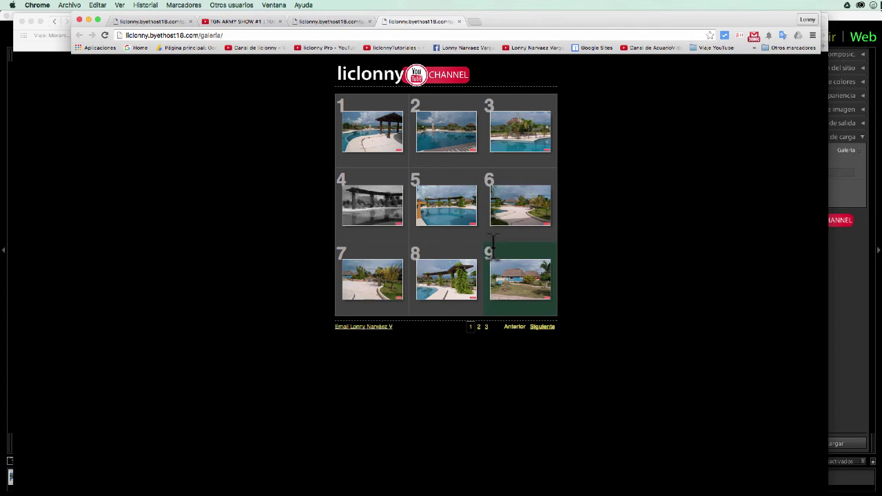
drag(516, 27, 590, 122)
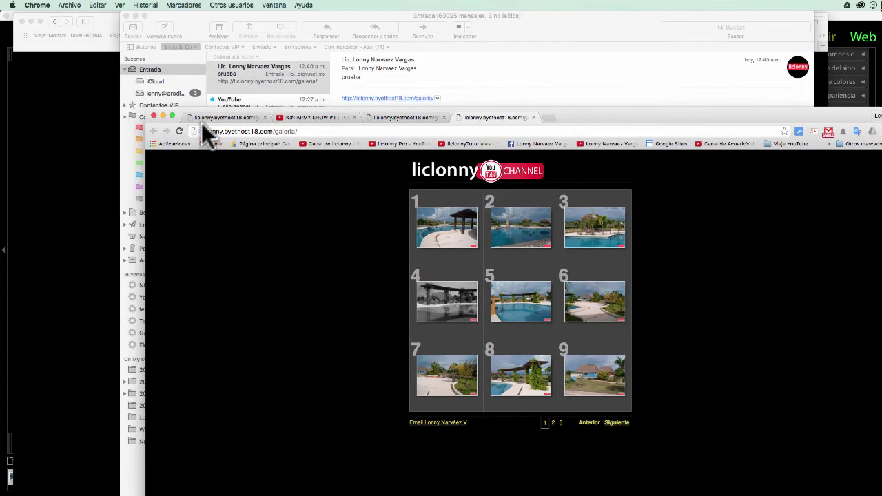
click(162, 116)
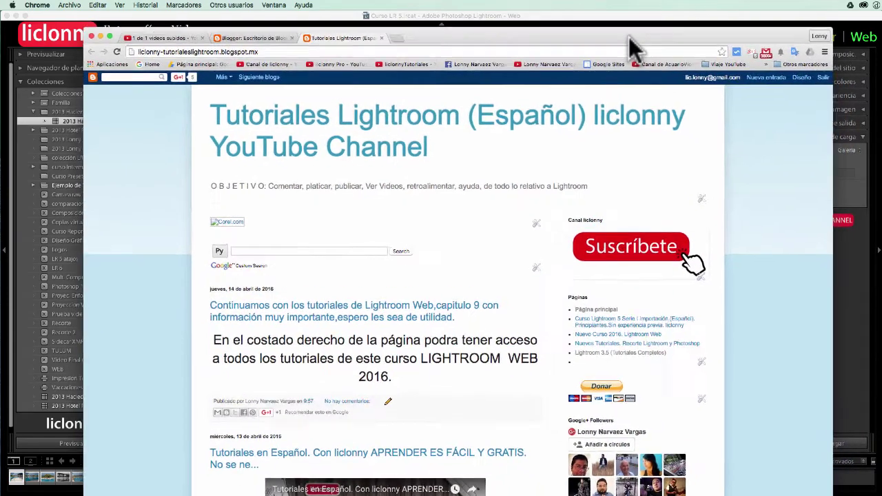
Step: Reposition and shrink the Chrome window, then start a Nueva entrada on the blog
drag(628, 38, 606, 25)
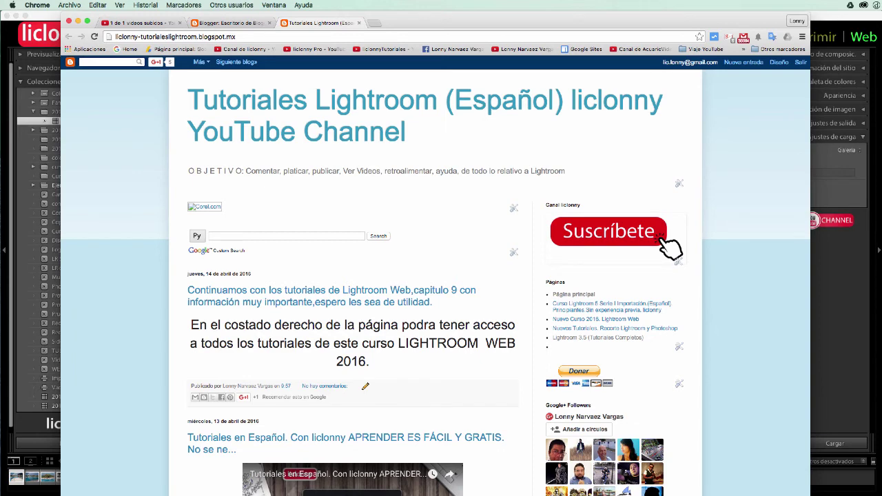
drag(809, 494, 696, 461)
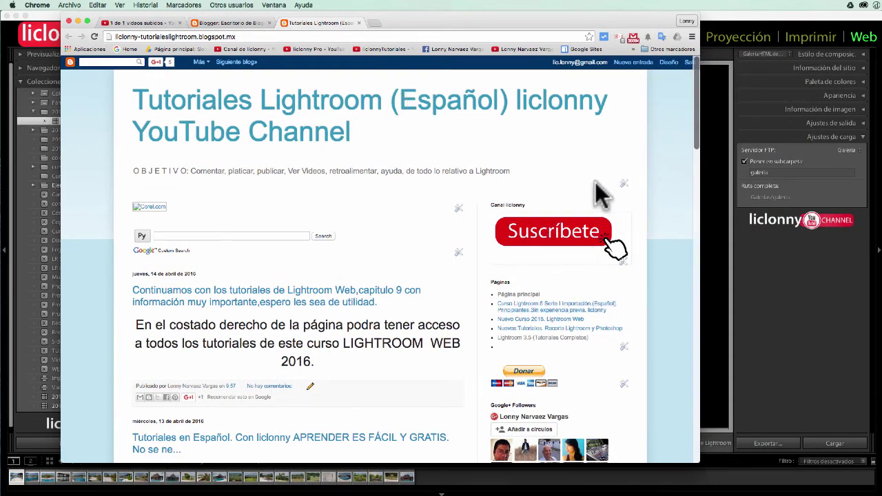
click(629, 67)
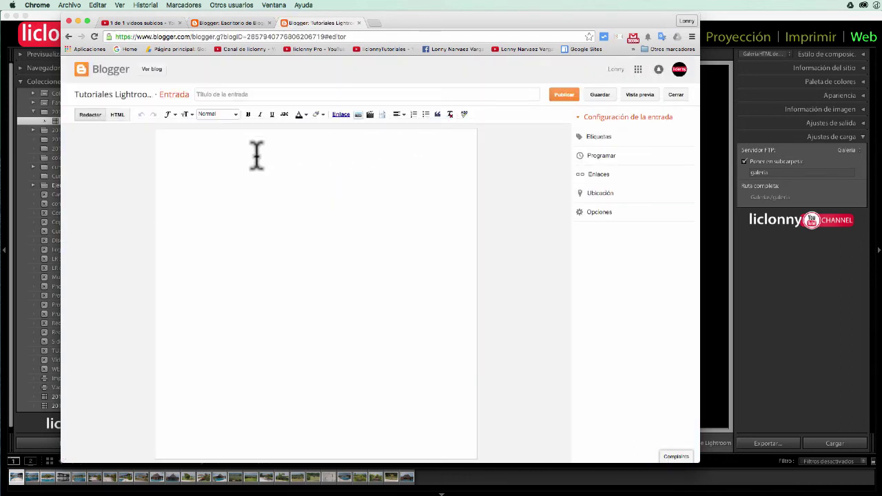
Step: Title the post 'Ejemplo de mi Galeria web', write 'Haz clic en el siguientes link :', paste and select the URL
click(216, 94)
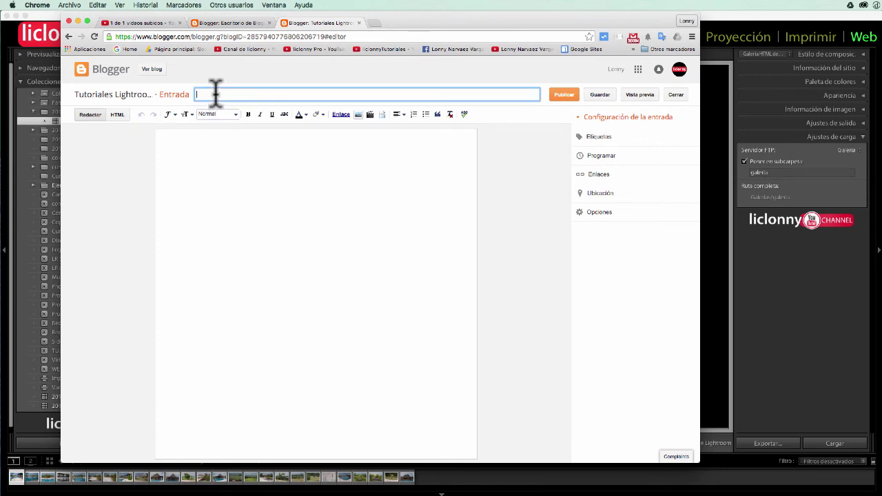
text(Ejemp)
text(lo de mi)
text( Galeria)
text( we)
text(b)
click(207, 170)
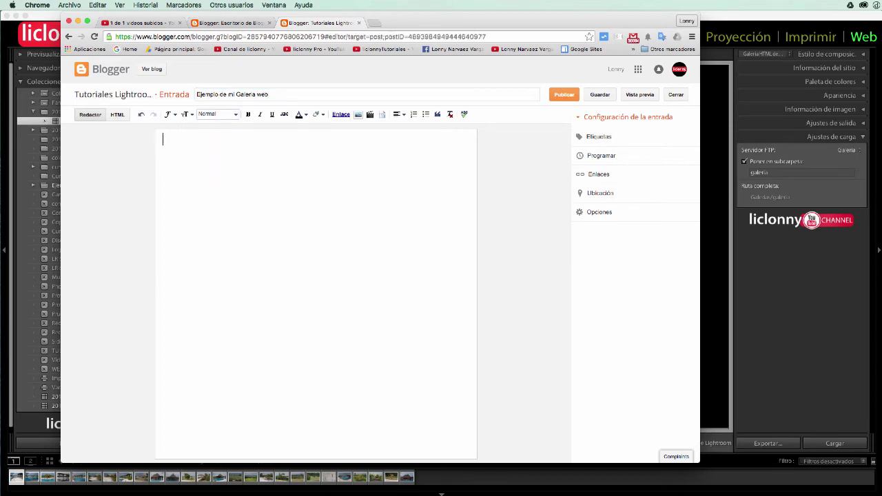
text(Haz)
text( clic en)
text( el sigui)
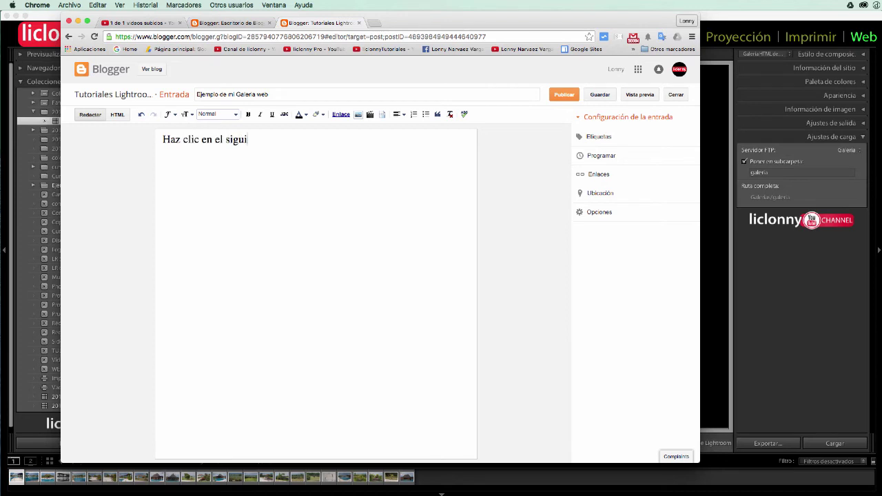
text(entes l)
text(ink )
text(:)
key(Return)
text(http://liclonny.byethost18.com/galeria/)
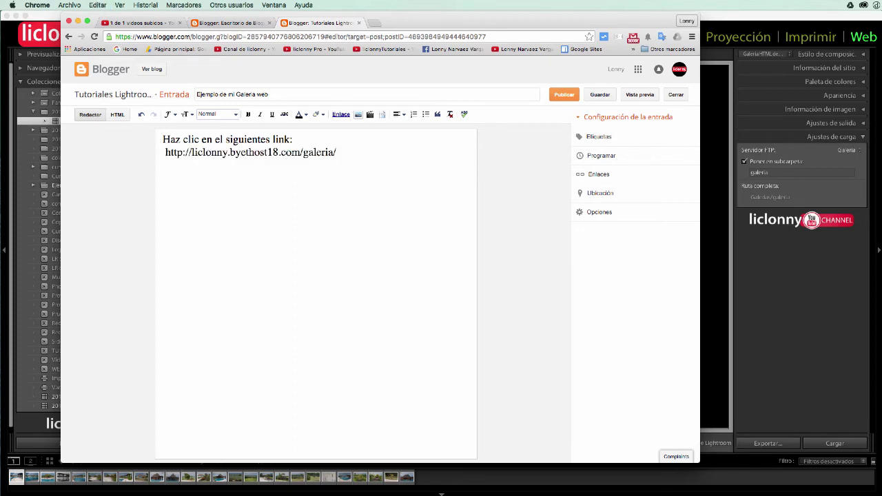
drag(338, 151, 163, 152)
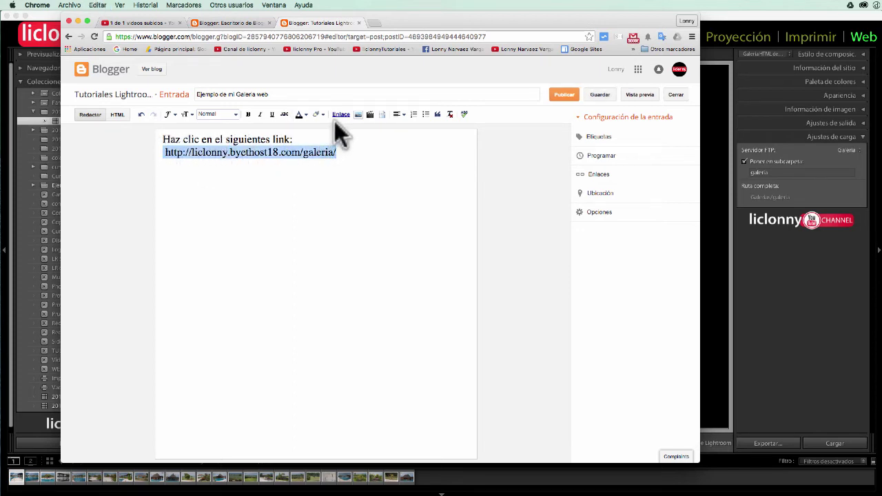
Step: Link the selected address to the pasted gallery URL via Enlace and save the draft
click(338, 115)
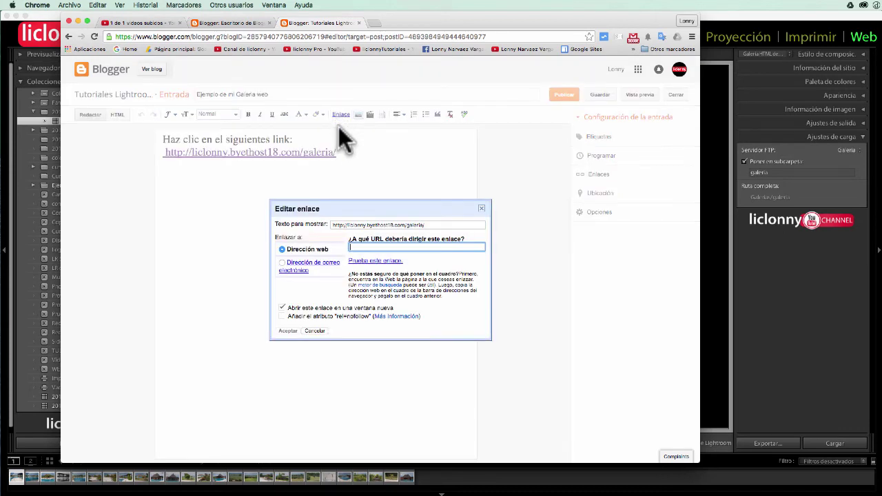
right_click(378, 246)
click(391, 292)
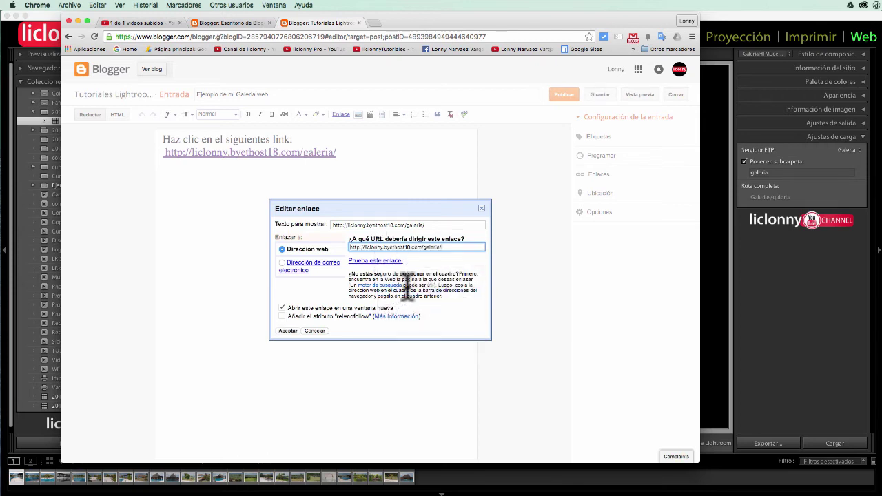
click(287, 331)
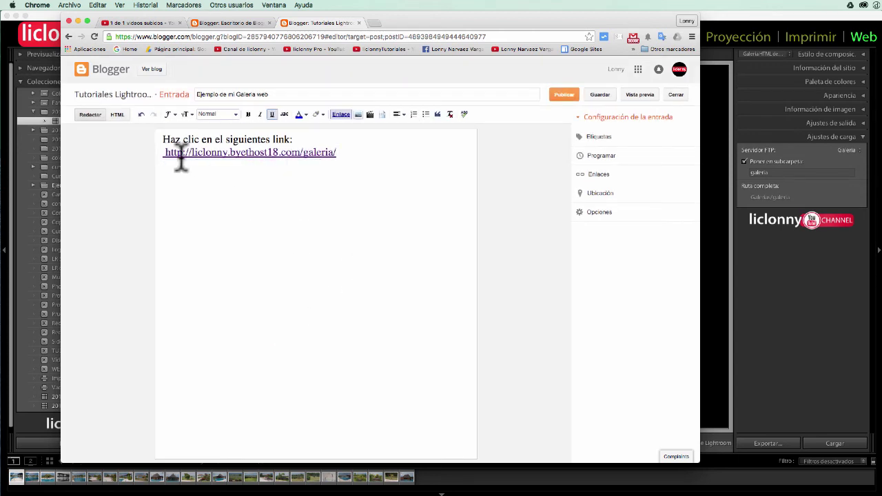
click(600, 97)
Step: Save the draft again, scroll through its preview, then go back to the editor tab
click(600, 97)
click(635, 97)
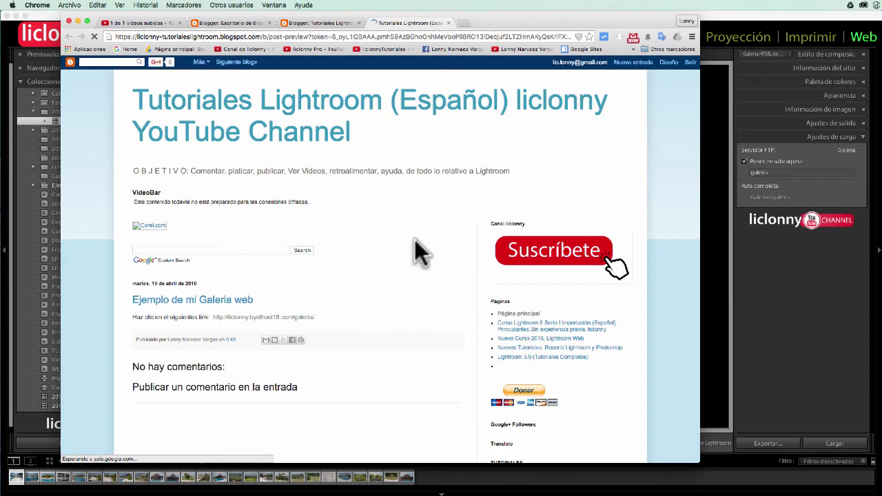
scroll(414, 240, down, 2)
scroll(414, 240, down, 2)
scroll(414, 239, down, 1)
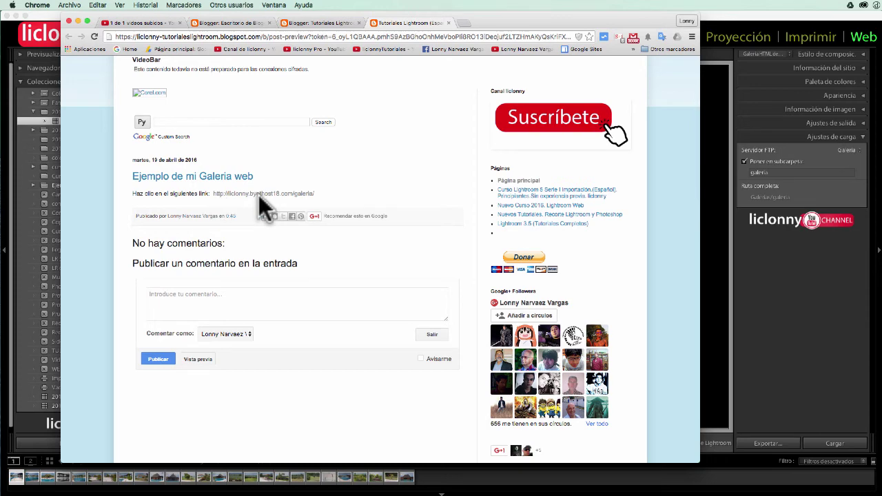
scroll(653, 82, up, 5)
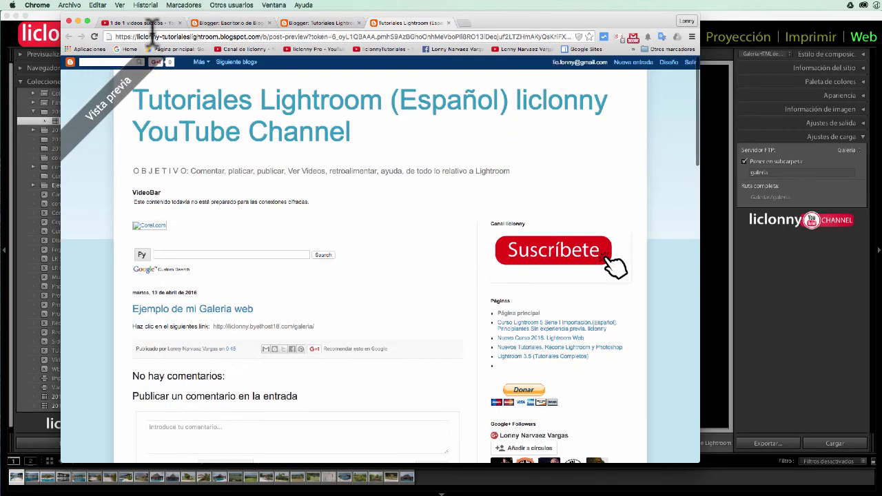
click(320, 22)
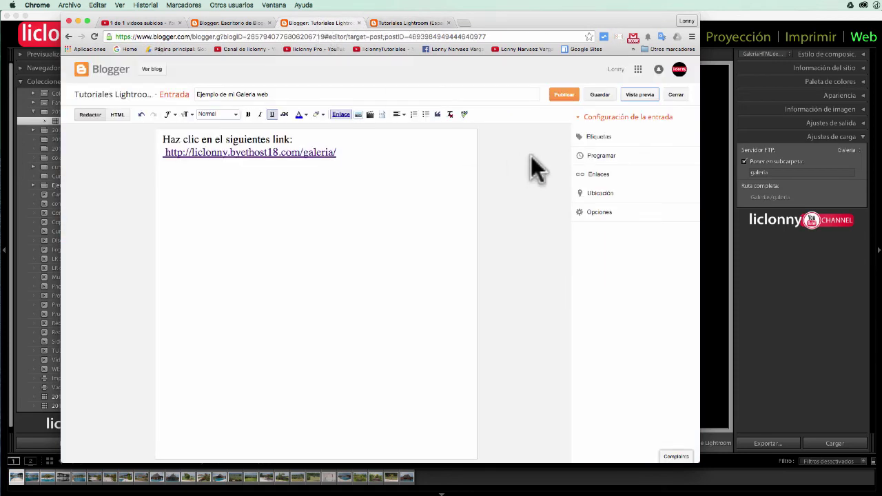
Step: Publish the 'Ejemplo de mi Galeria web' post and scroll to it on the live blog
click(556, 95)
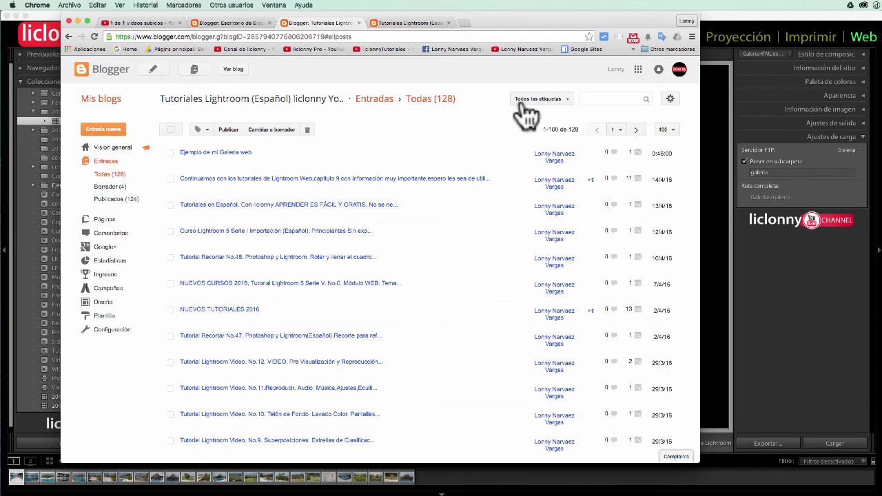
click(233, 69)
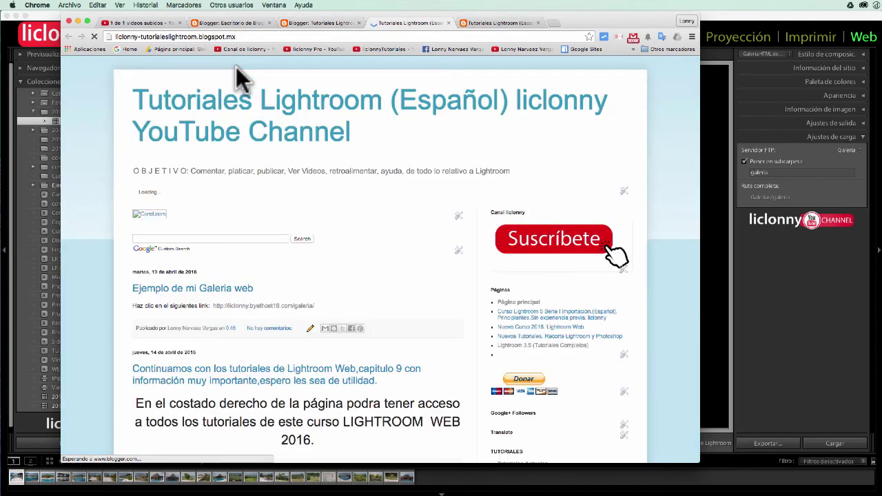
scroll(372, 265, down, 2)
scroll(372, 265, down, 2)
scroll(369, 262, down, 2)
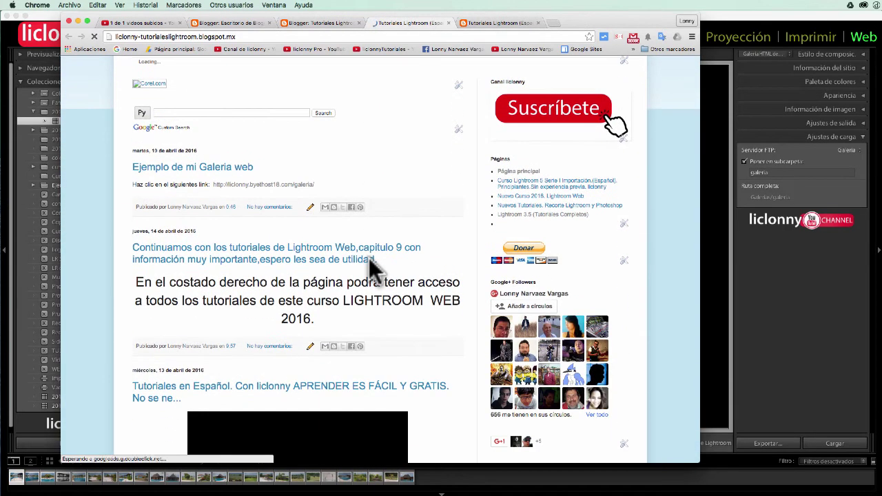
scroll(347, 276, down, 1)
scroll(347, 276, down, 1)
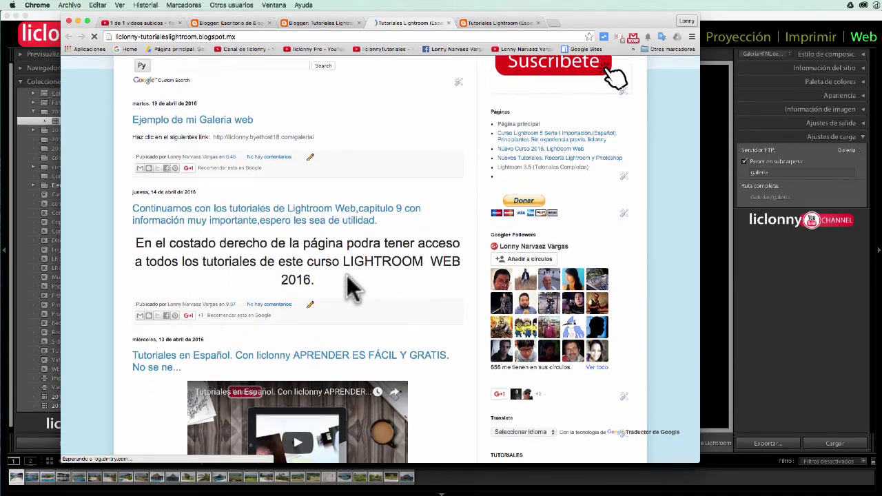
scroll(346, 276, down, 1)
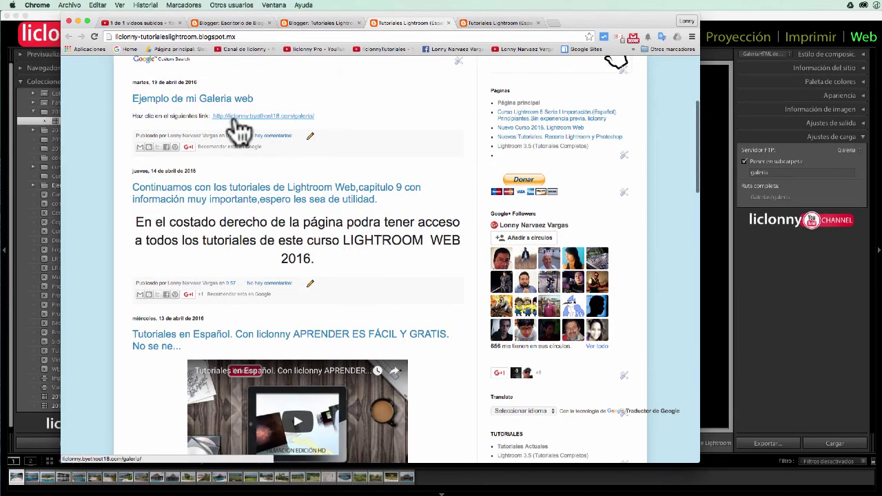
scroll(127, 114, up, 2)
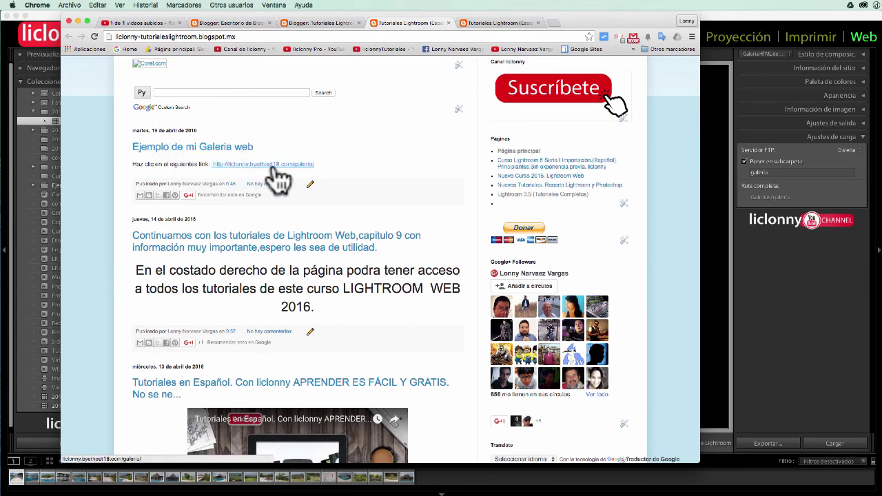
Step: Open the gallery from the post's link, enlarge photo 2, and flip forward and back through the photos
click(273, 169)
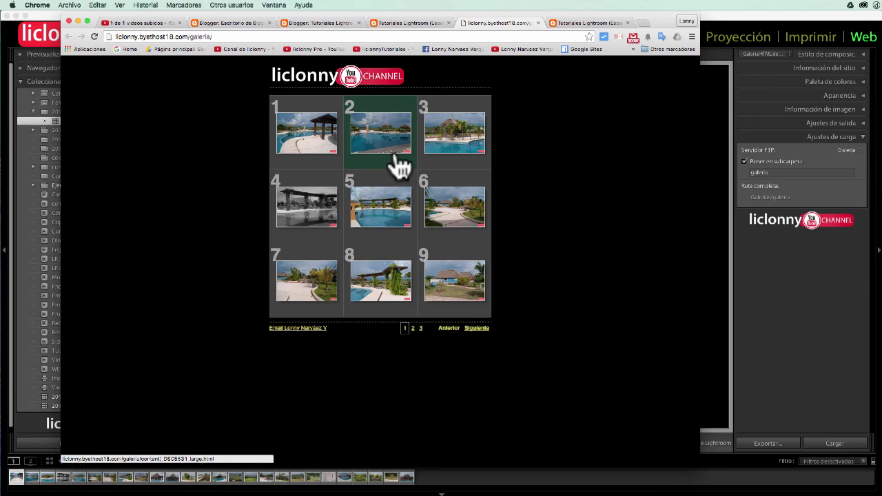
click(392, 148)
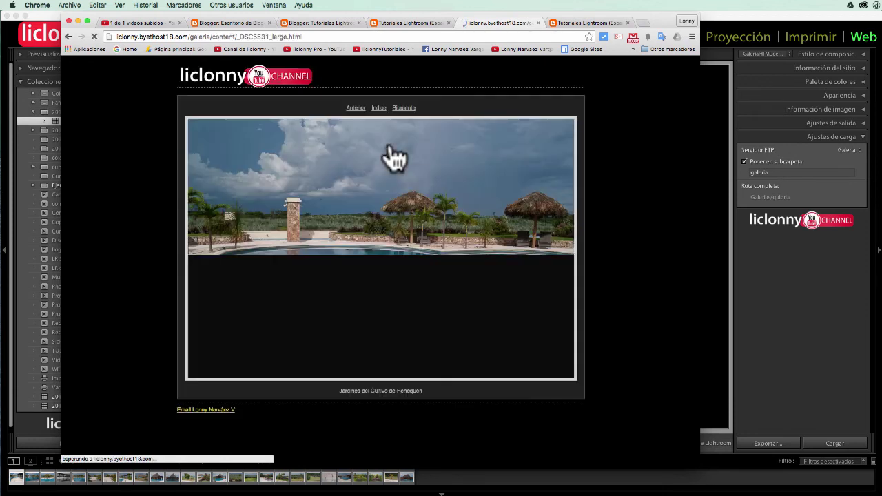
click(405, 111)
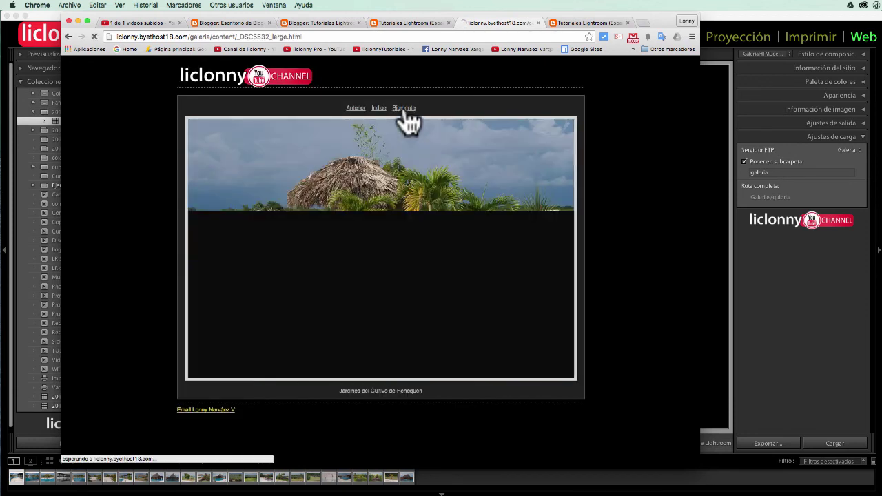
click(405, 110)
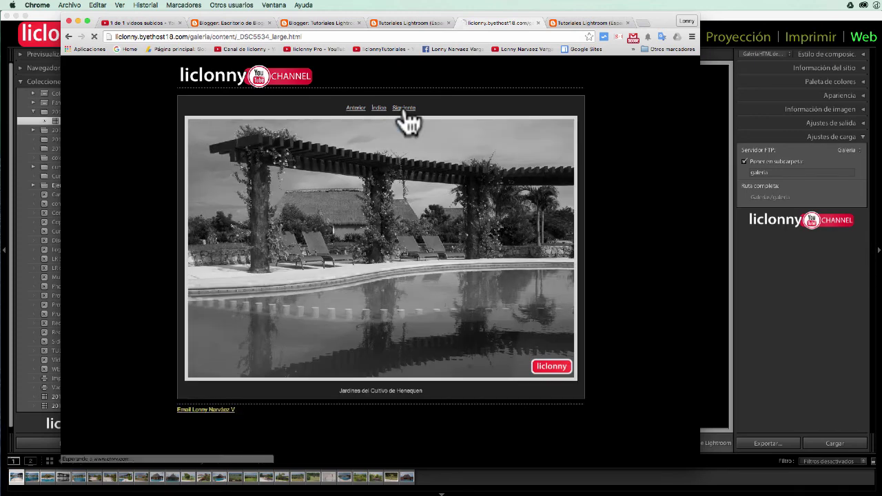
click(404, 110)
click(353, 109)
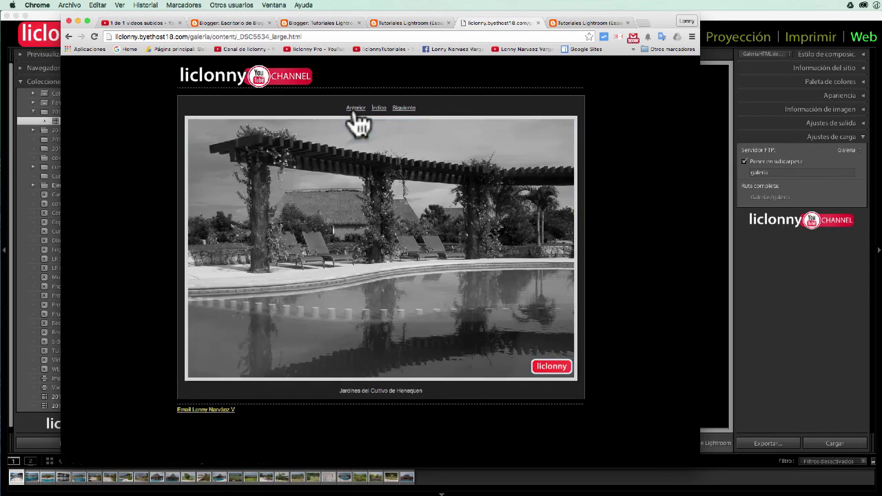
click(355, 110)
click(354, 110)
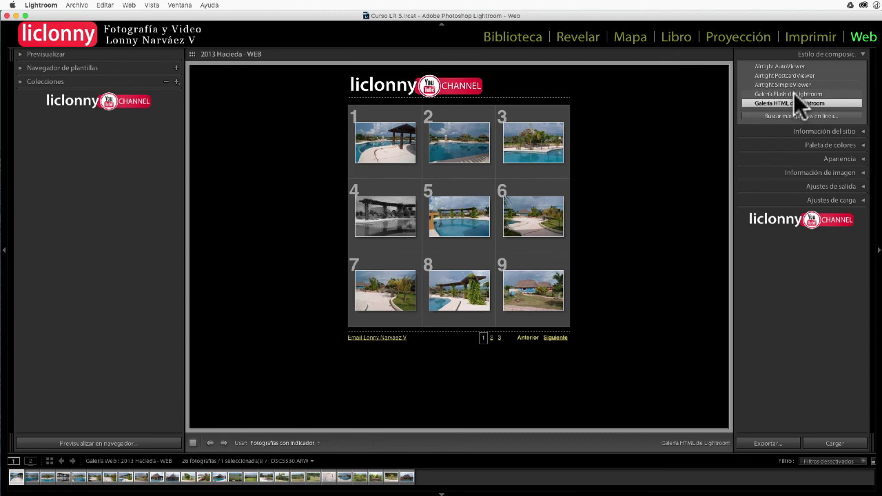
Step: Try the Marfil template from the web template browser, then apply Negro puro instead
click(19, 67)
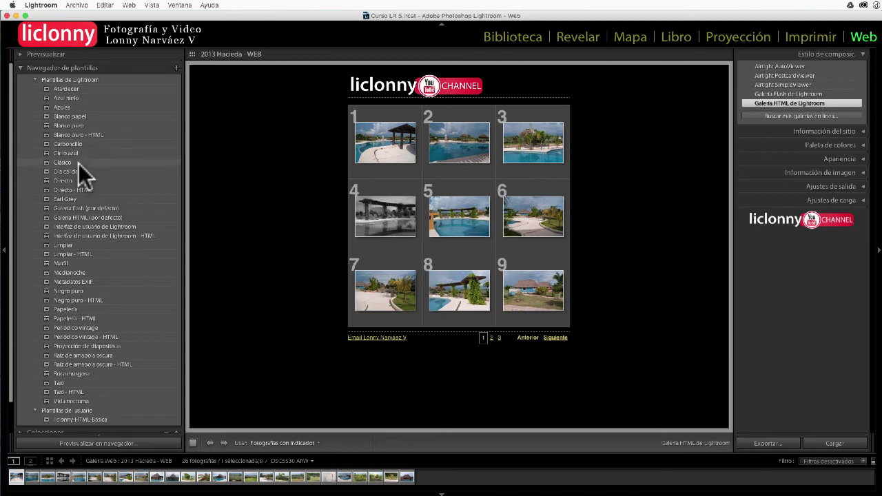
click(99, 263)
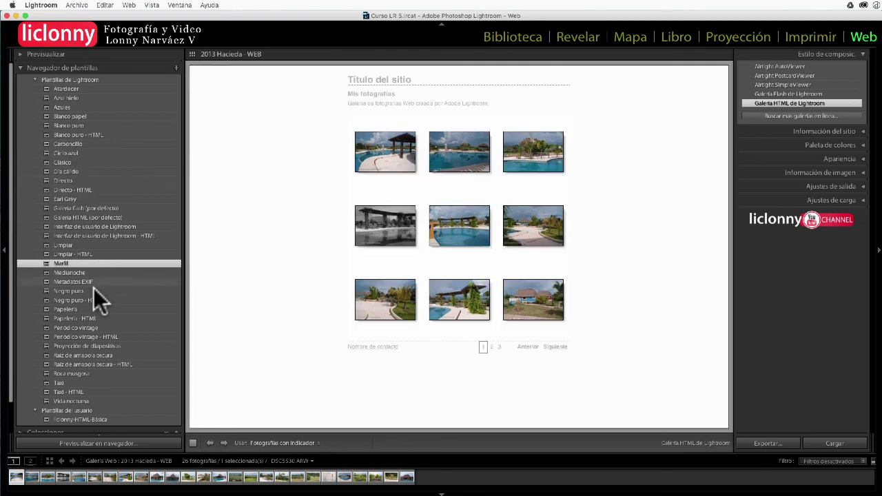
click(92, 293)
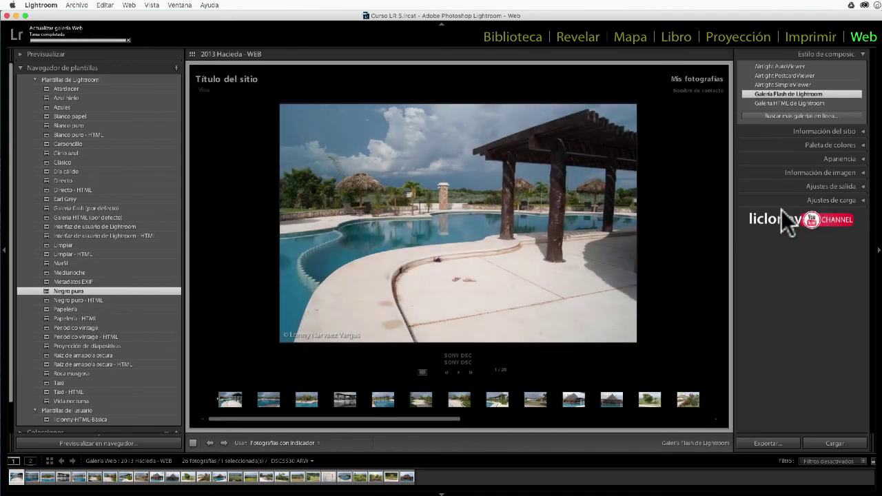
click(862, 200)
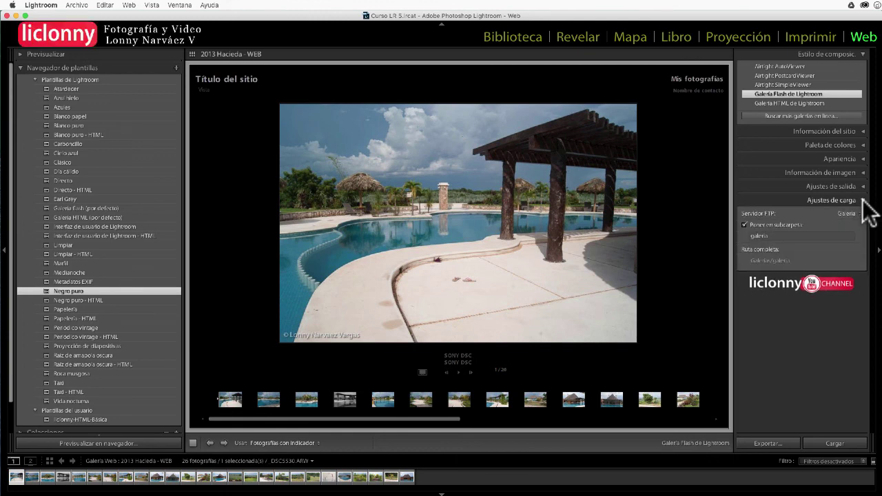
click(862, 199)
click(862, 200)
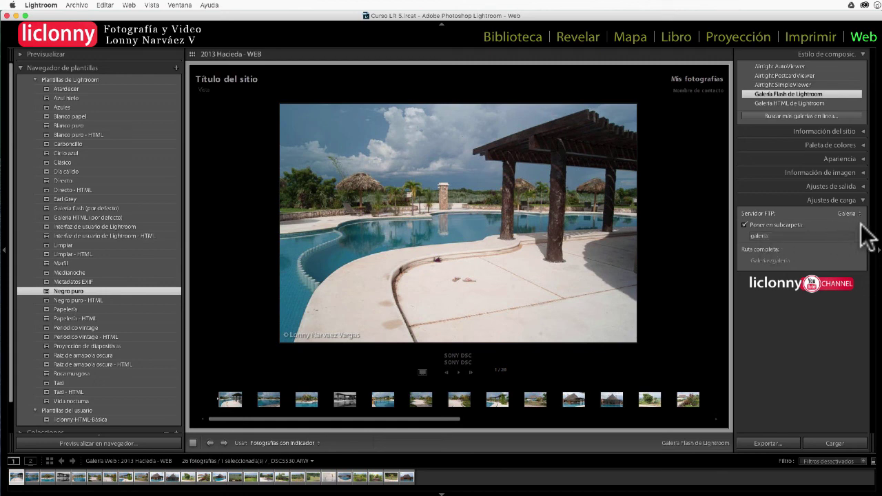
click(861, 199)
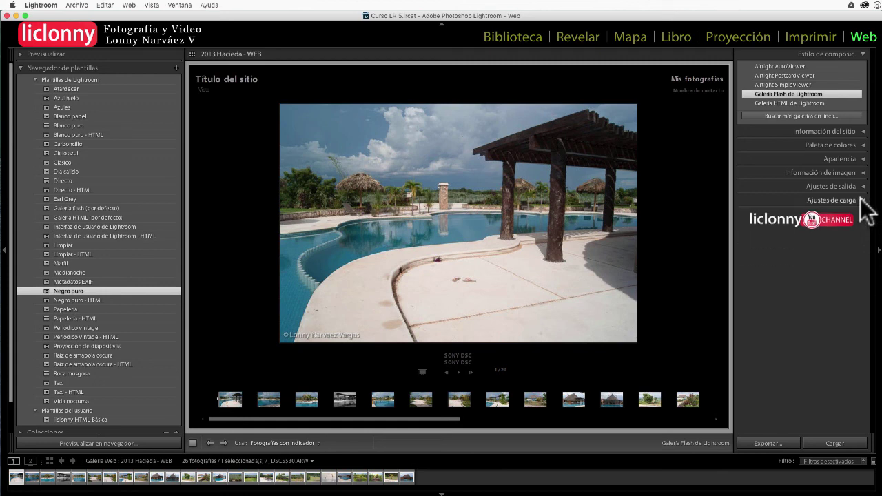